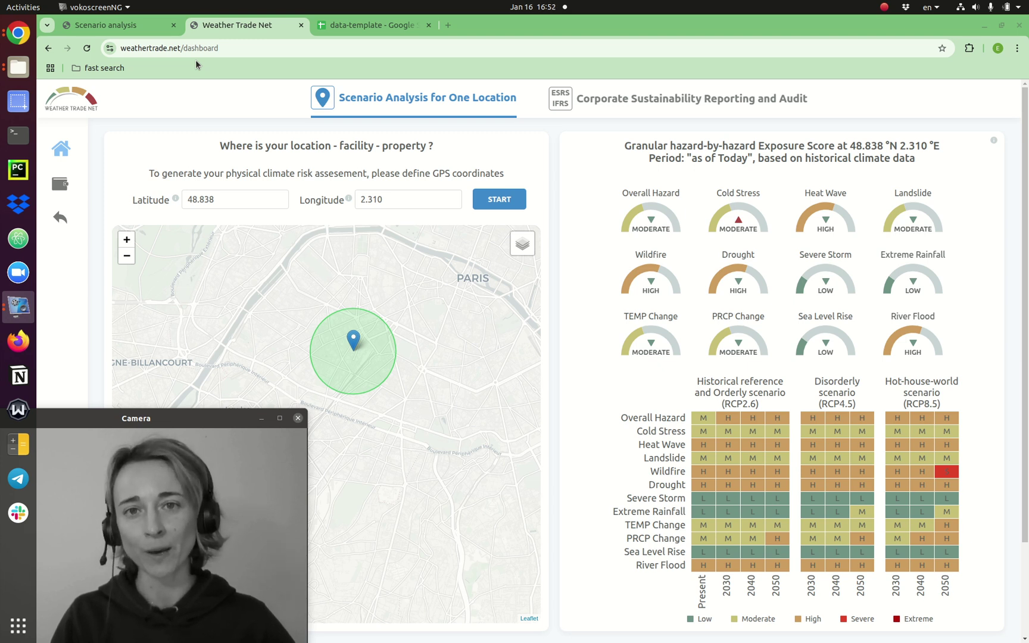
Step: Browse the Scenario analysis blog, API and Home pages, then reach the Upload your locations page
left_click(113, 25)
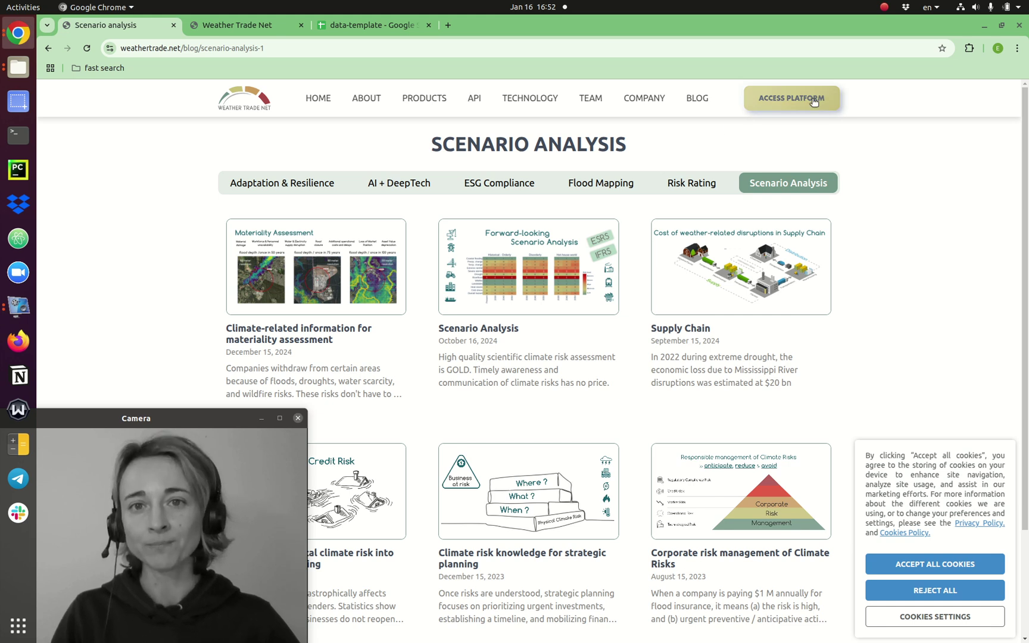
left_click(478, 101)
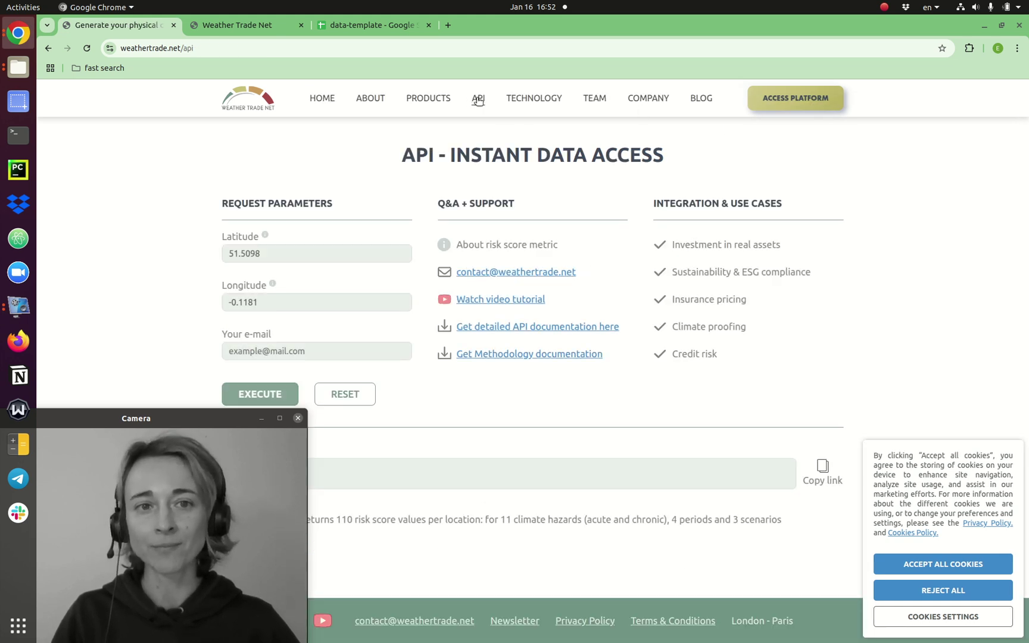
left_click(245, 103)
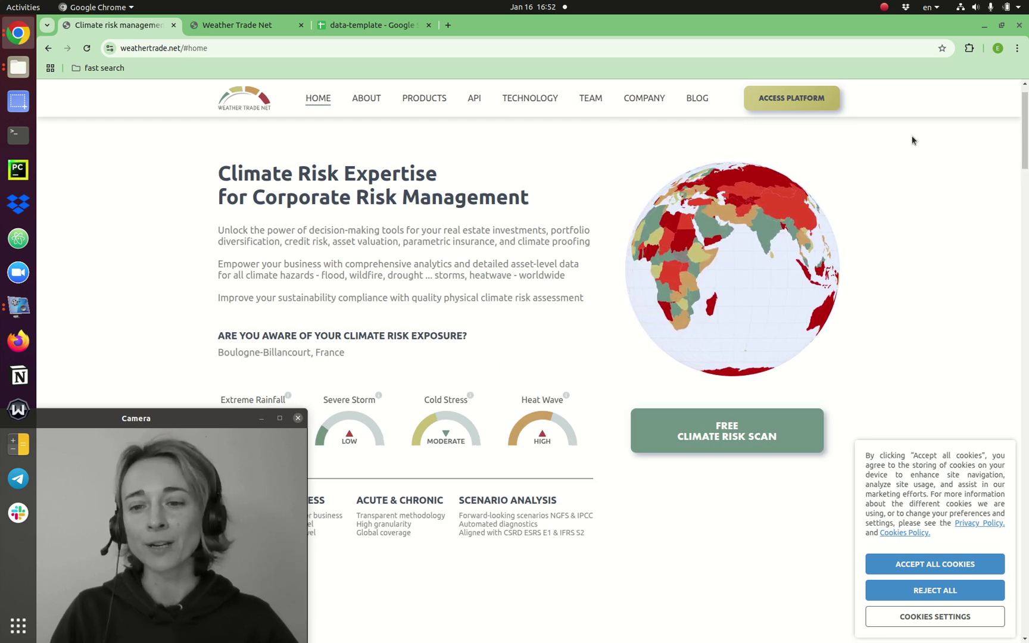
left_click(811, 448)
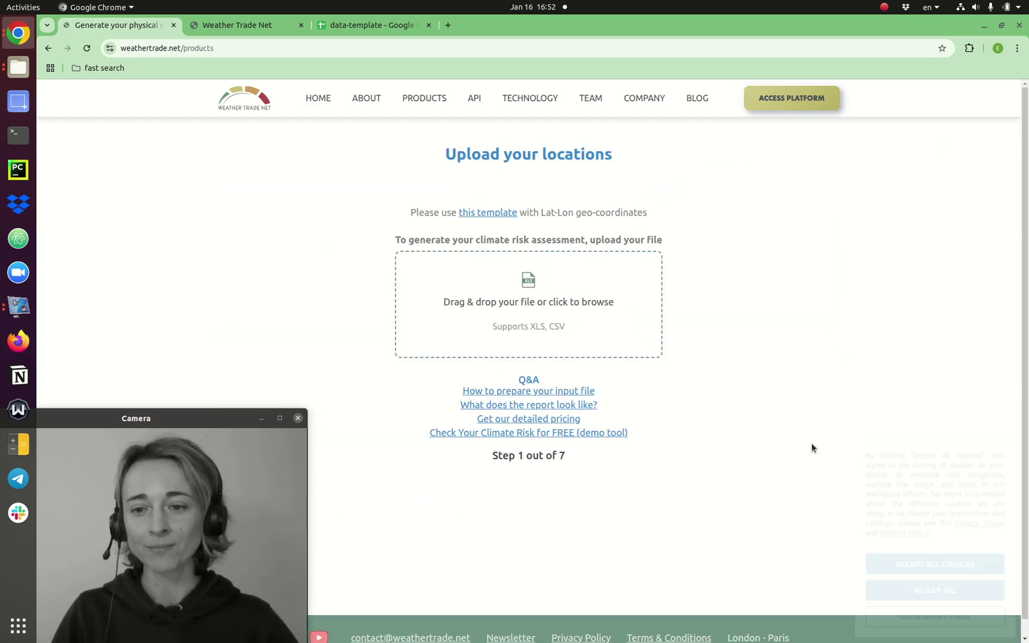
Step: Download the Lat-Lon coordinates template and view its asset IDs, latitudes and longitudes
left_click(492, 213)
left_click(336, 29)
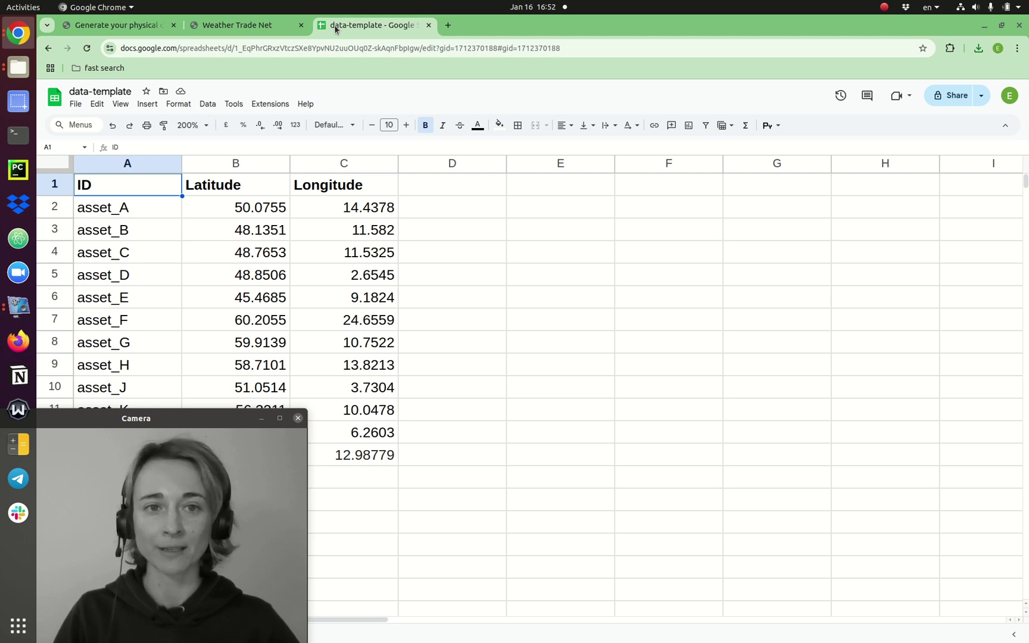
Step: Upload the locations file, supply the suggested professional email, and continue to Verify your locations with one valid location
left_click(100, 26)
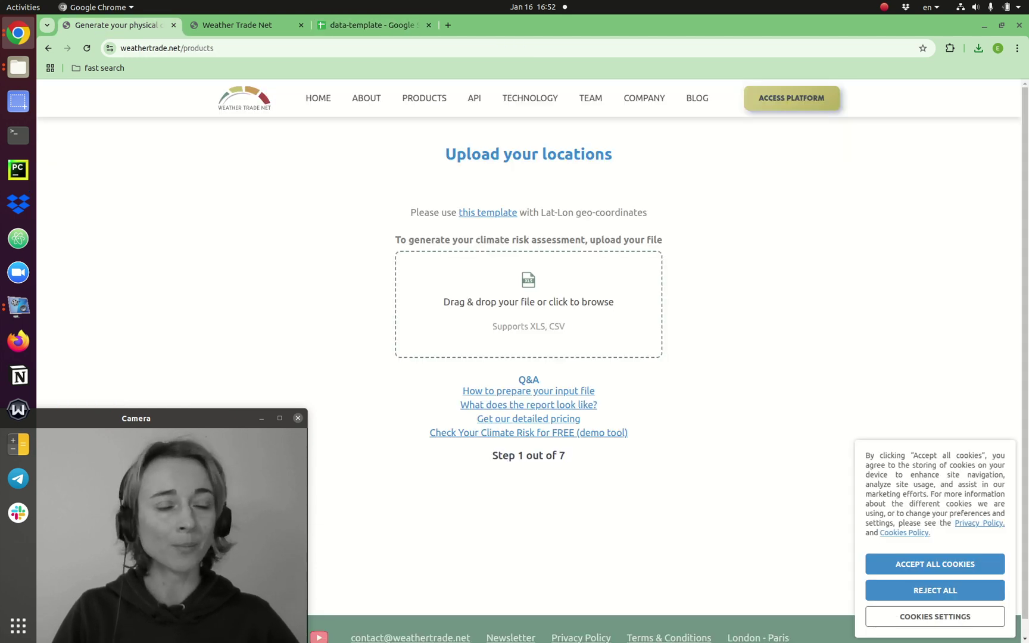
left_click_drag(298, 395, 495, 301)
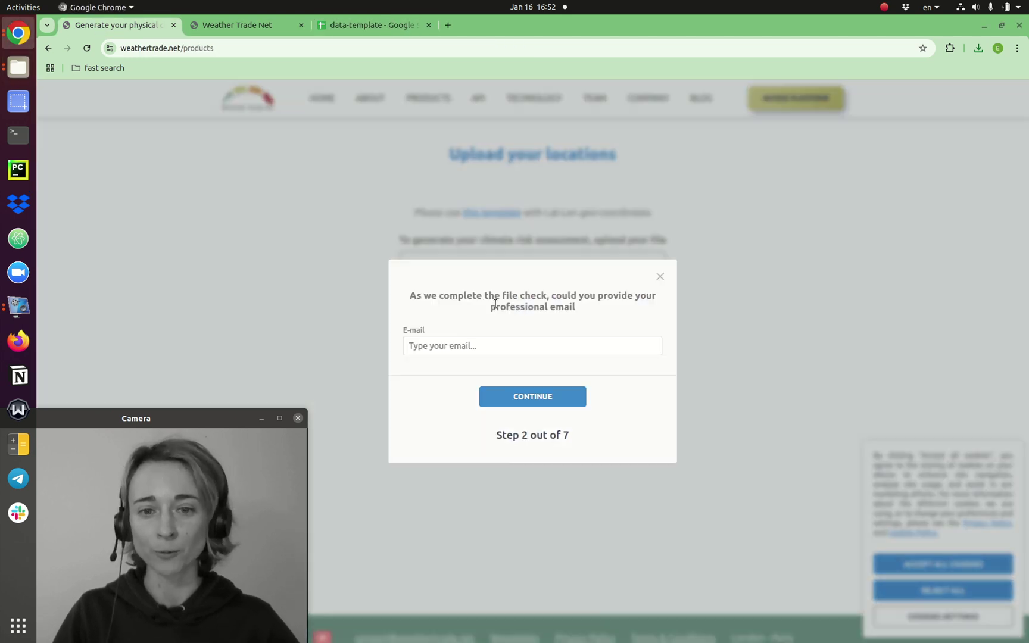
left_click(501, 342)
left_click(508, 371)
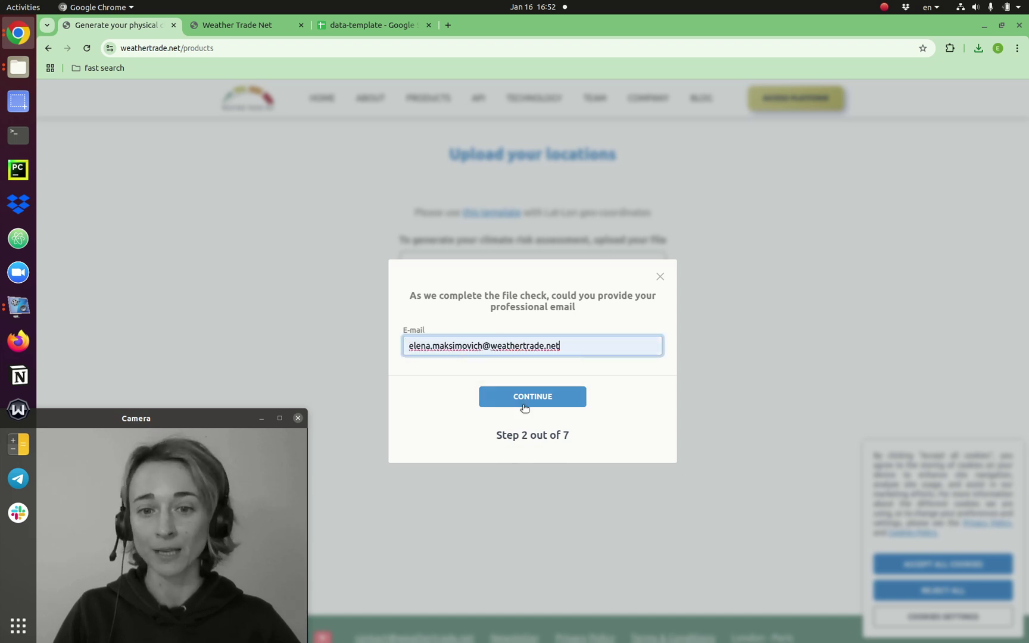
left_click(530, 396)
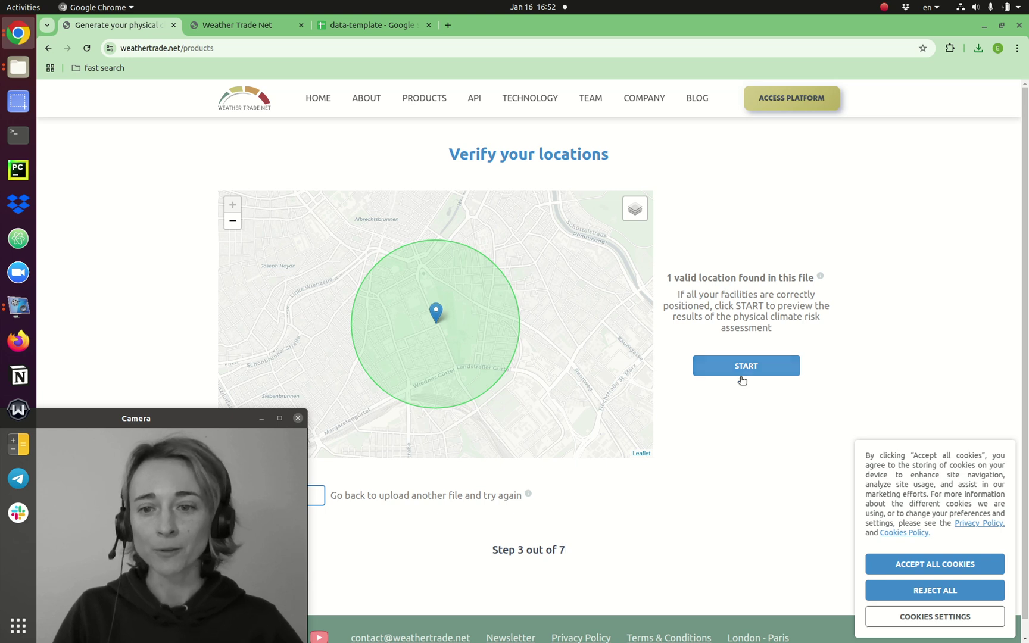
Step: Start the data preview showing the location's hazard scores across three climate scenarios
left_click(747, 367)
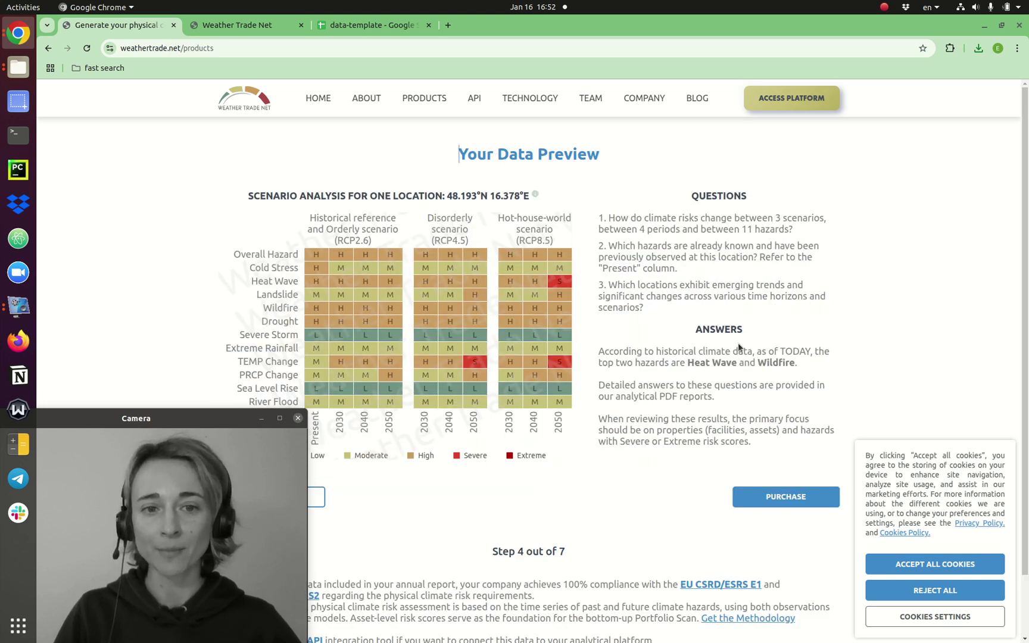